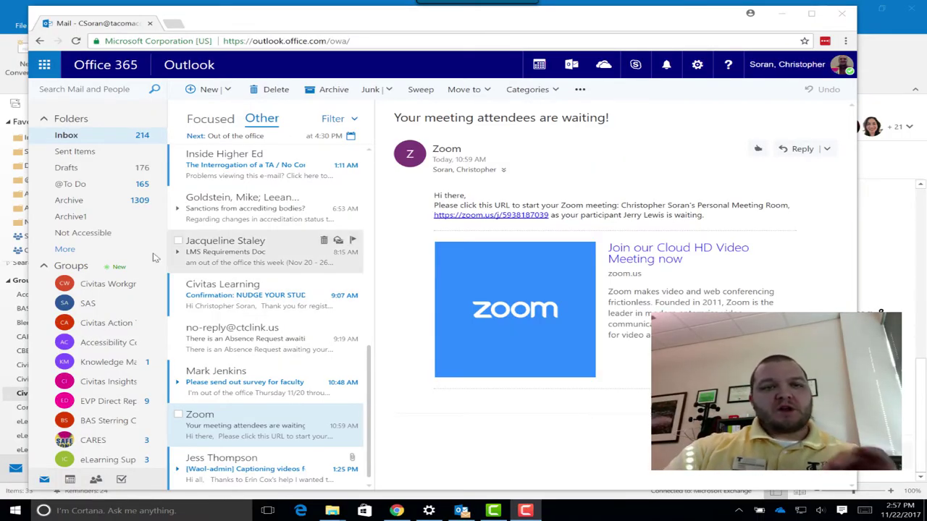
Step: Open the Civitas Workgroup group from the Groups list and show its Files tab
click(44, 267)
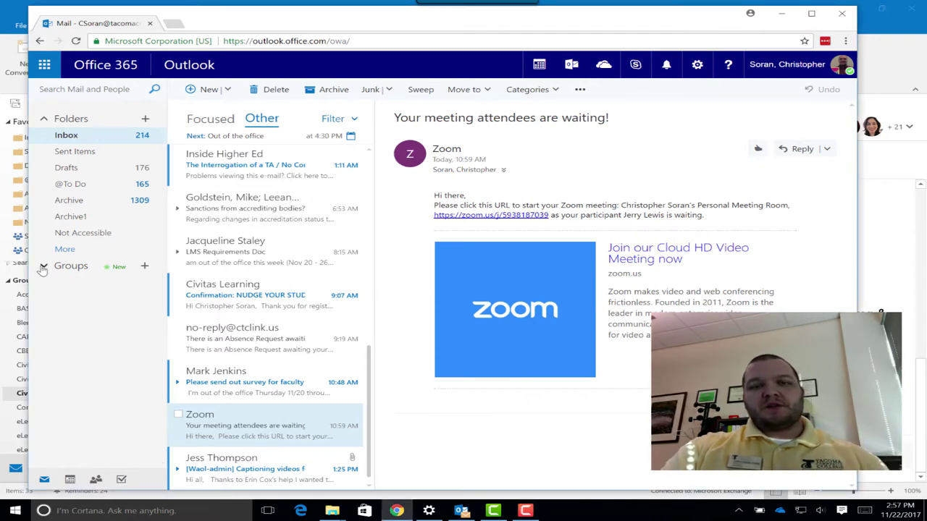
click(43, 268)
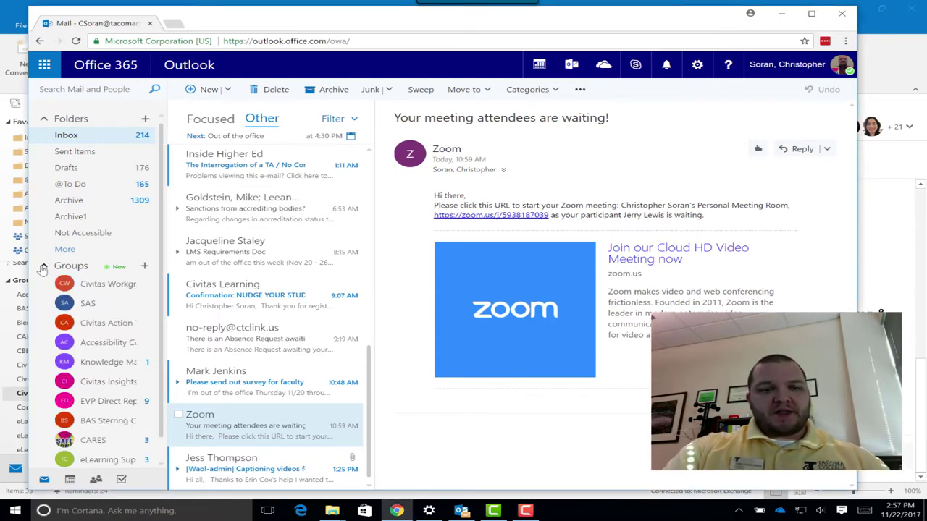
click(88, 289)
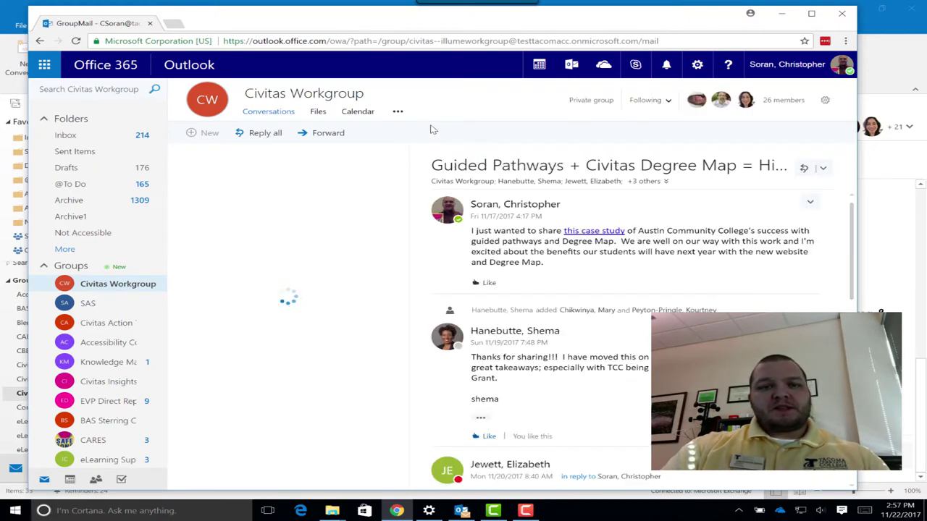
click(330, 112)
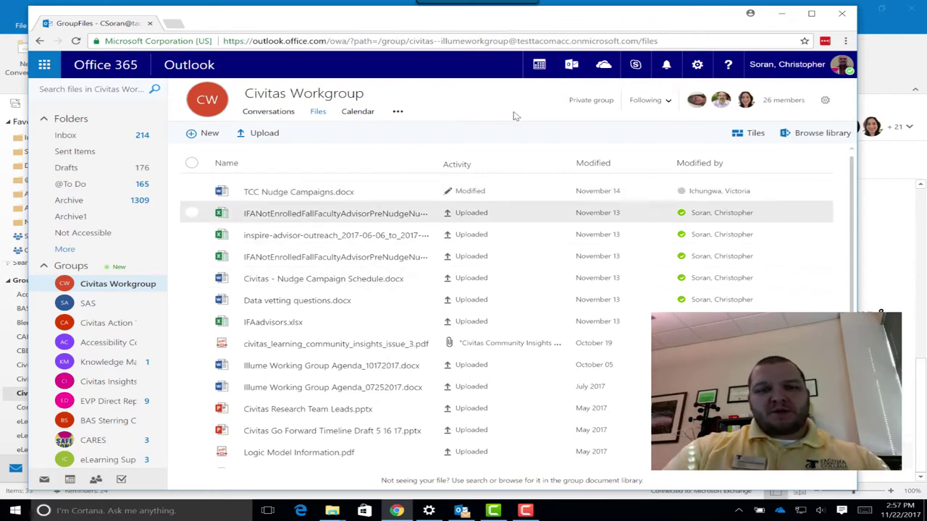
Step: Open the full SharePoint library, look inside Action Team, then return to the Documents root
click(805, 137)
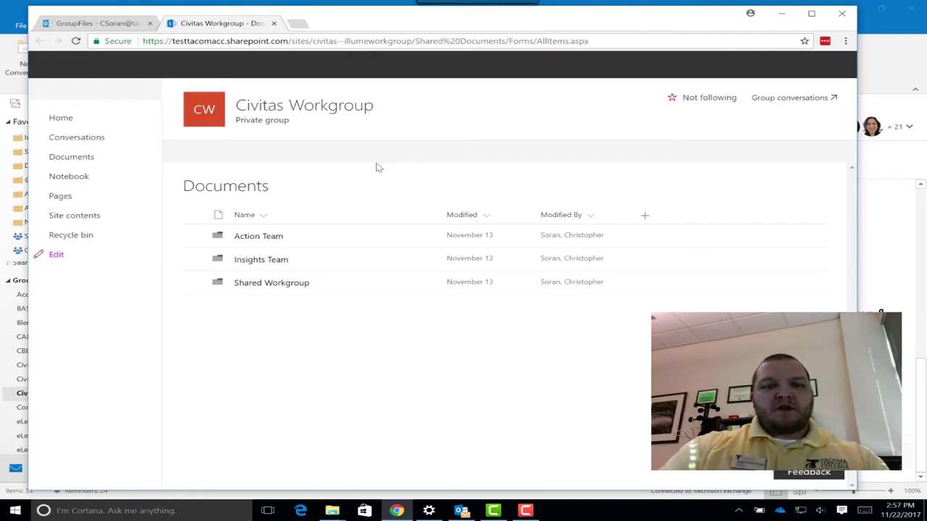
click(271, 239)
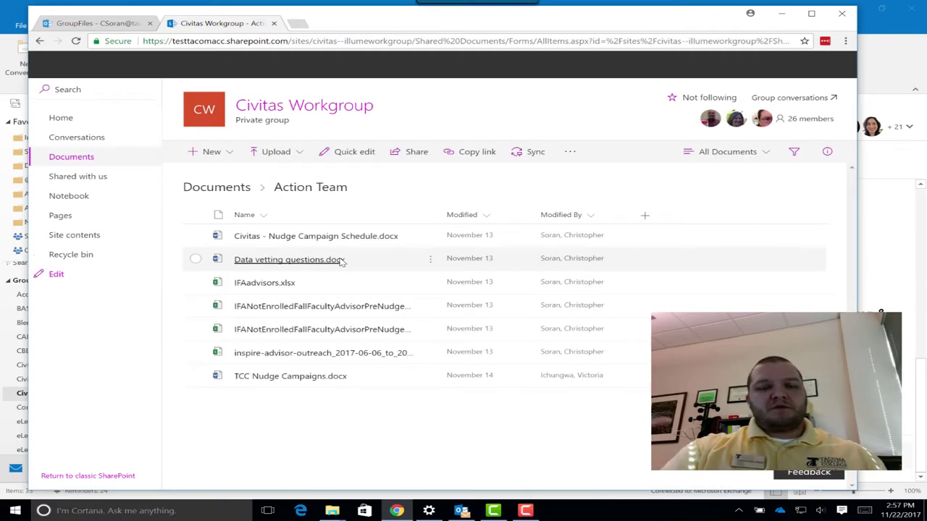
click(229, 197)
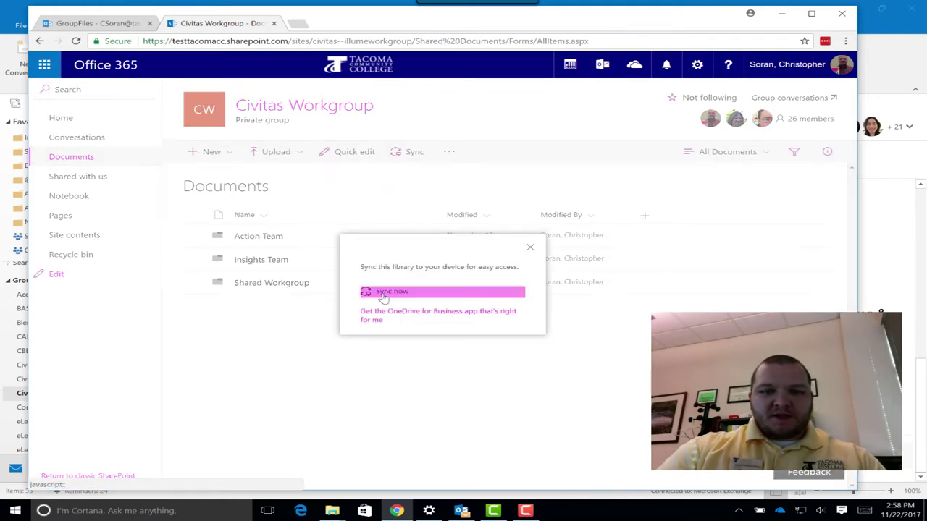
Step: Sync the Civitas Workgroup - Documents library to this PC with OneDrive, all folders included
click(383, 292)
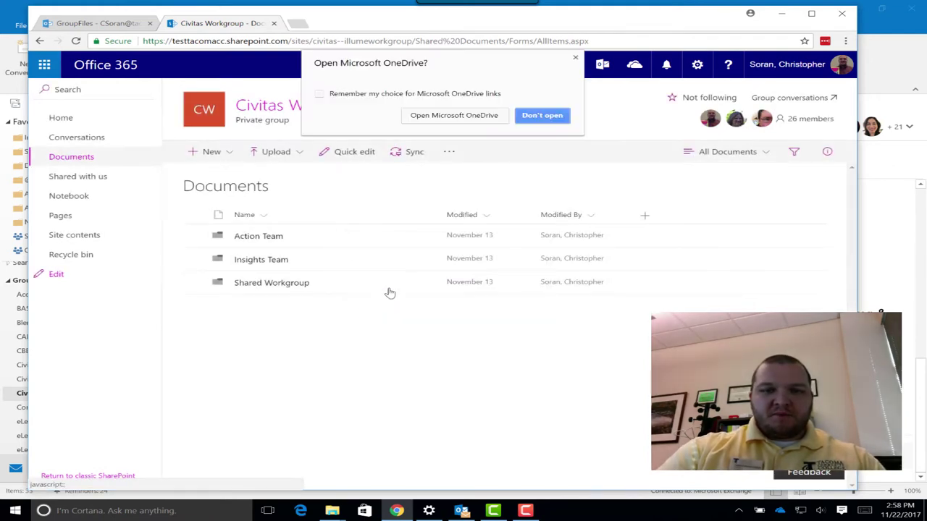
click(449, 119)
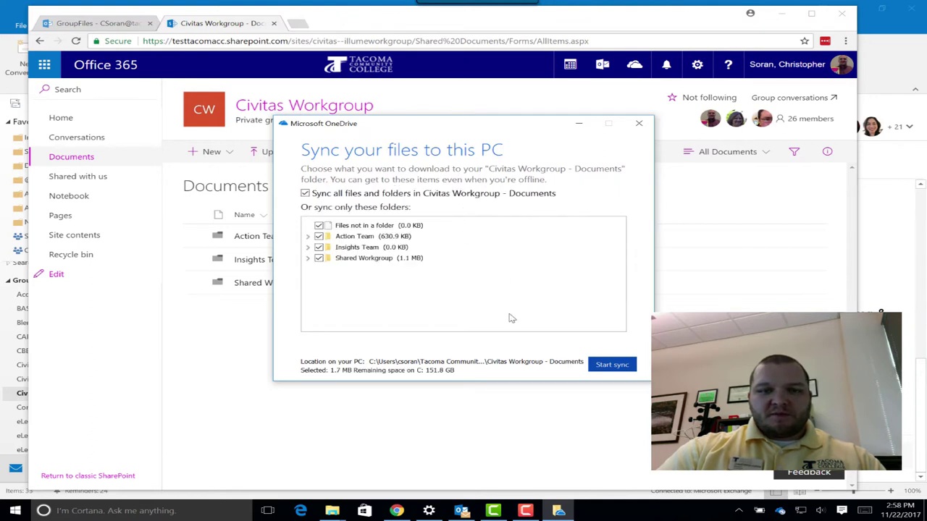
click(608, 362)
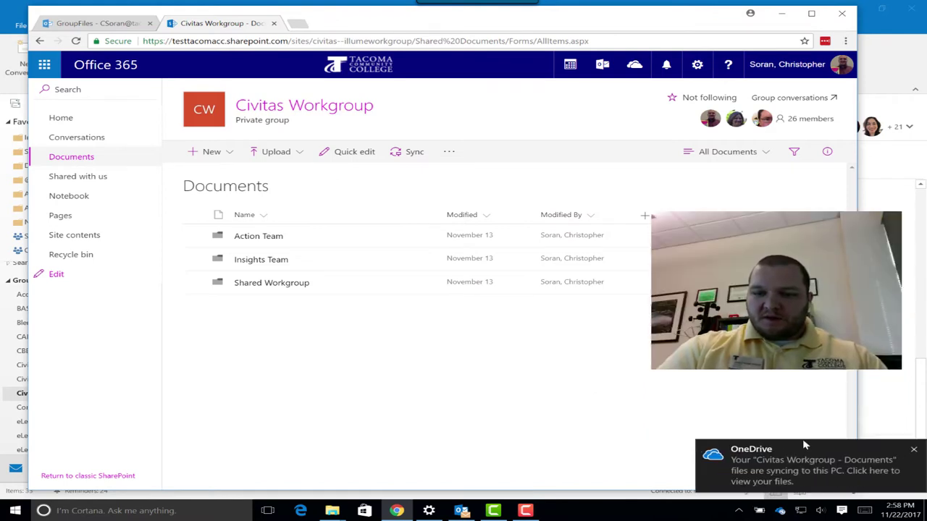
Step: Show the synced files in File Explorer and navigate into Civitas Workgroup - Documents > Action Team
click(770, 471)
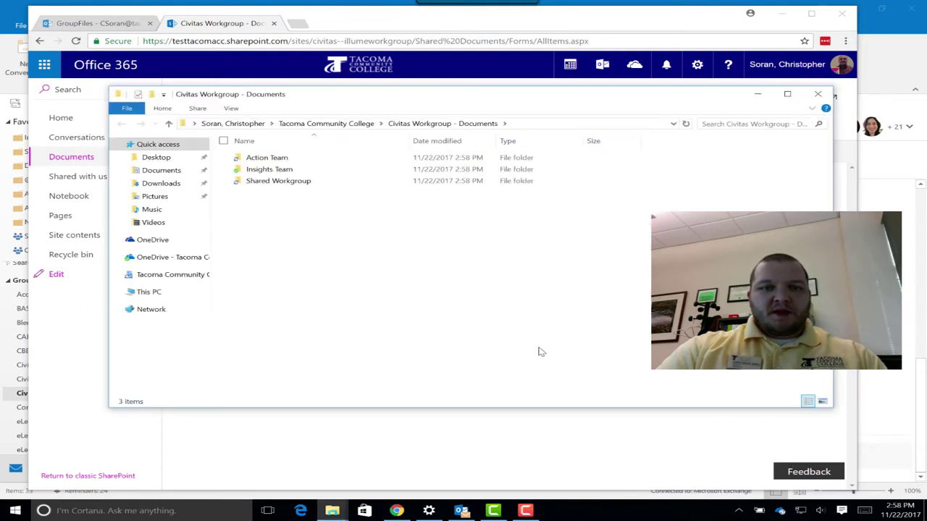
key(ctrl+a)
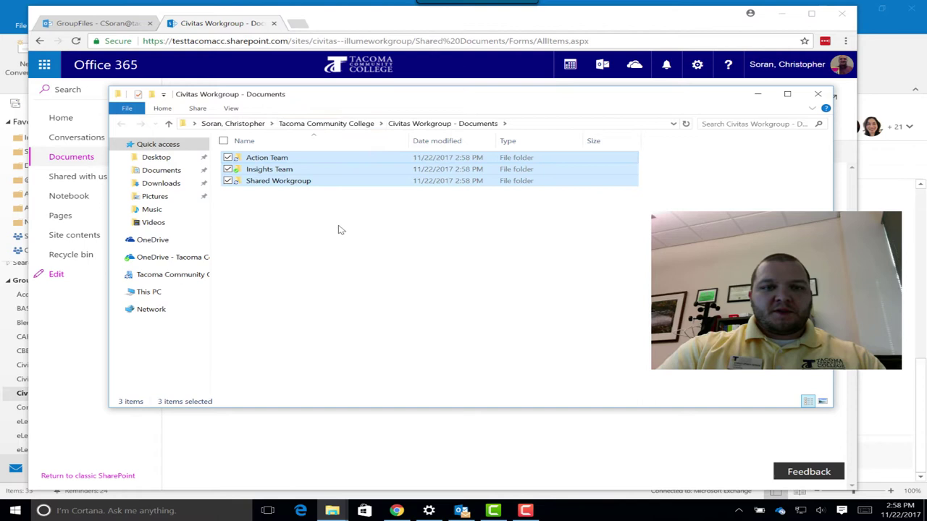
click(340, 229)
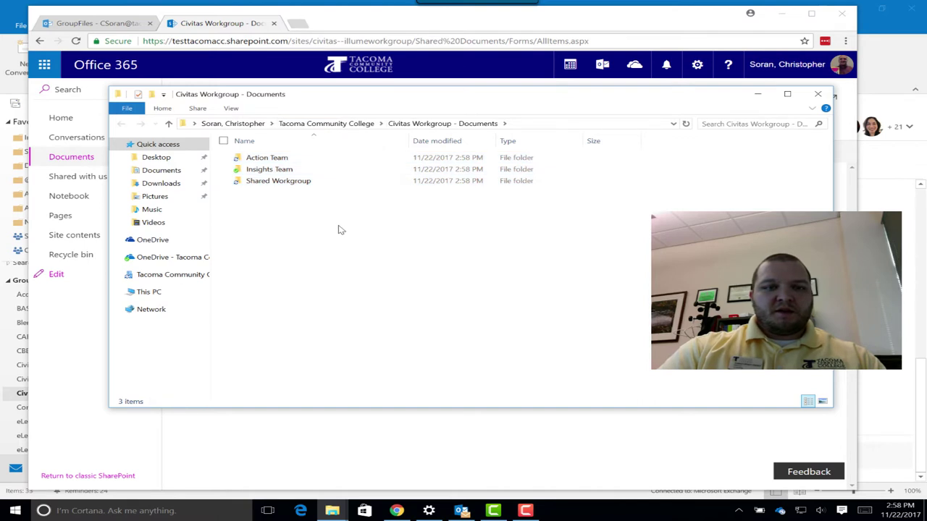
click(301, 123)
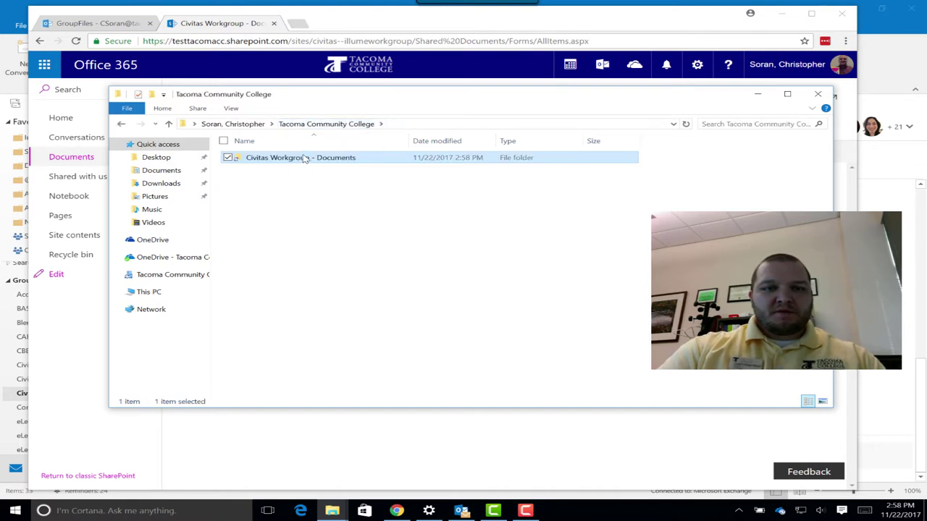
double_click(305, 158)
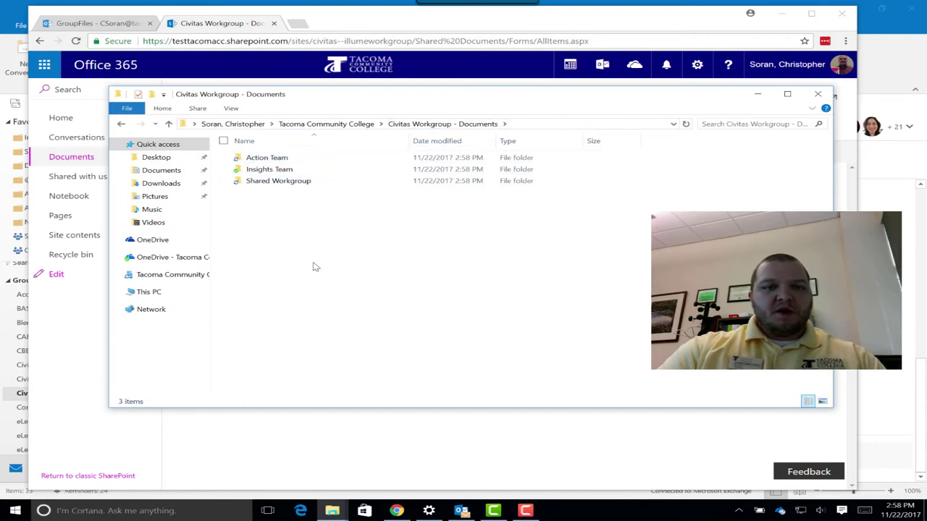
click(290, 124)
double_click(277, 159)
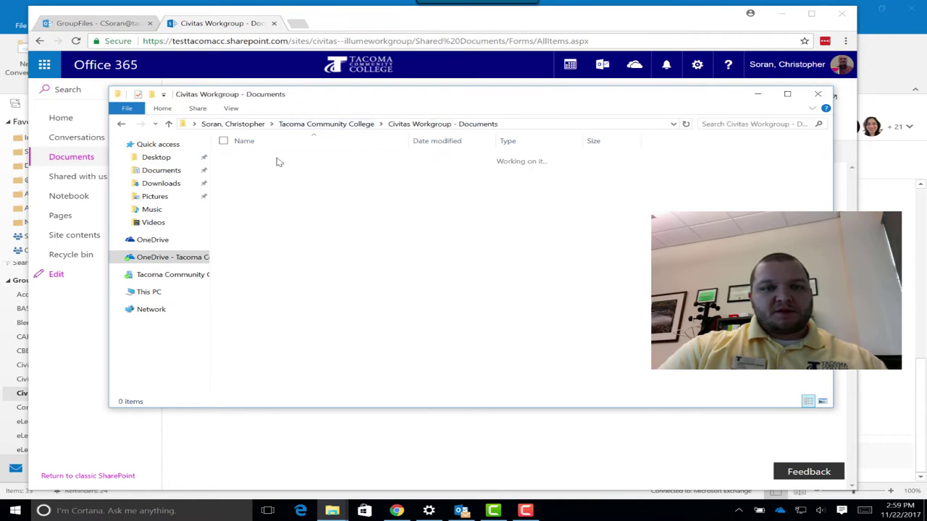
double_click(279, 158)
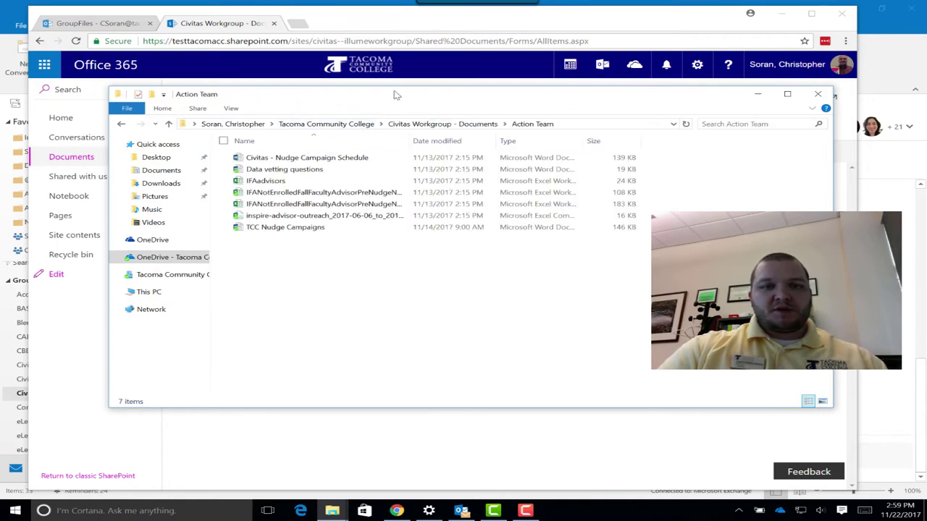
drag(391, 100, 411, 207)
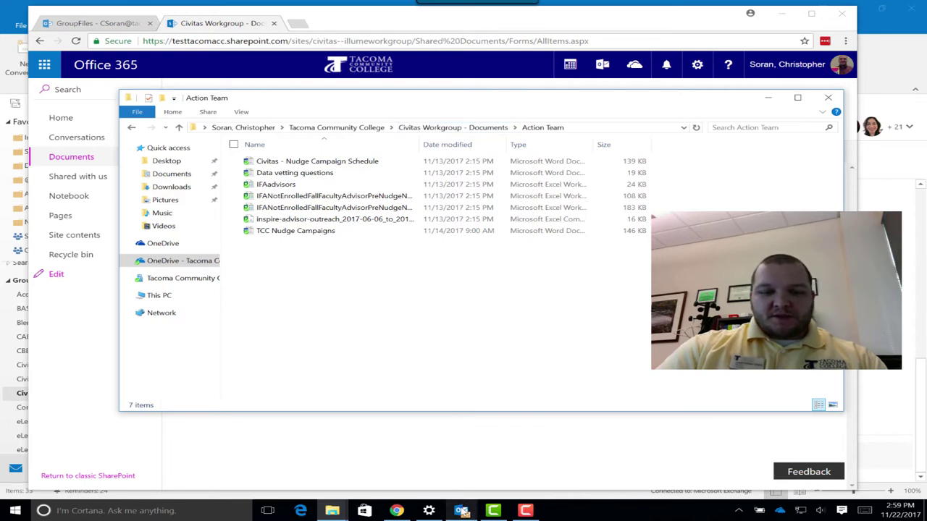
Step: In desktop Outlook, expand the Groups list, open Civitas Workgroup, and retry the subscription warning
click(462, 512)
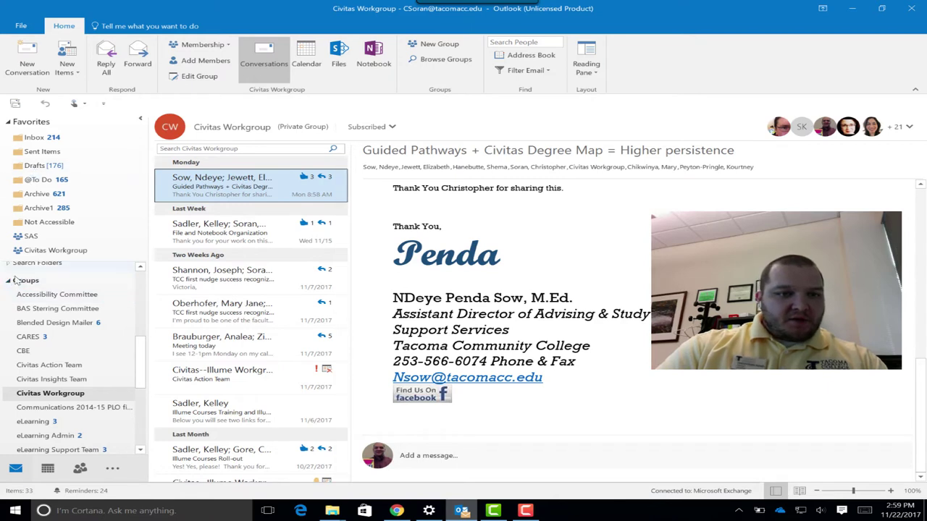
click(8, 281)
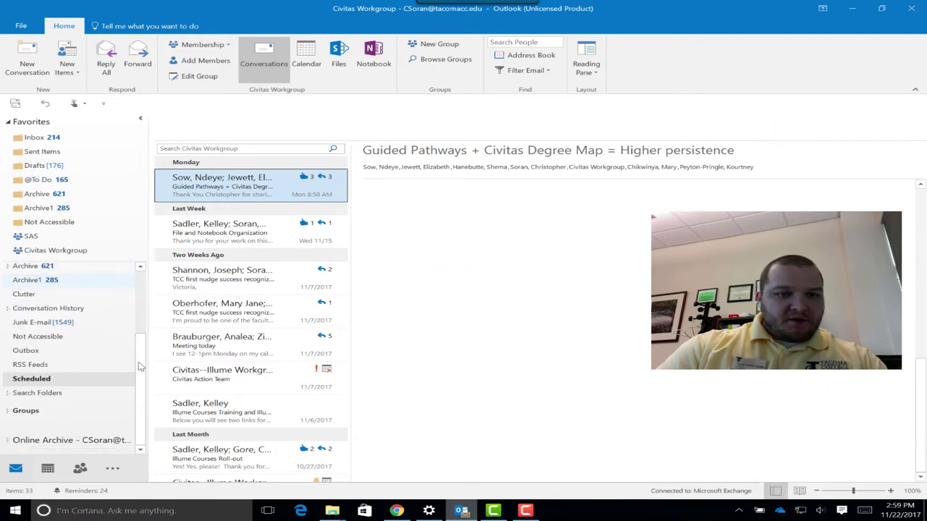
scroll(144, 290, up, 2)
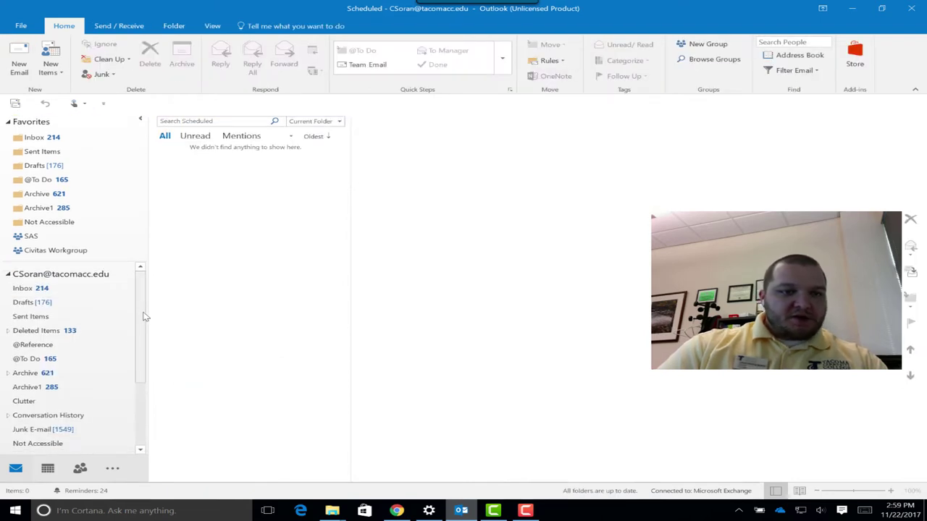
drag(143, 316, 142, 442)
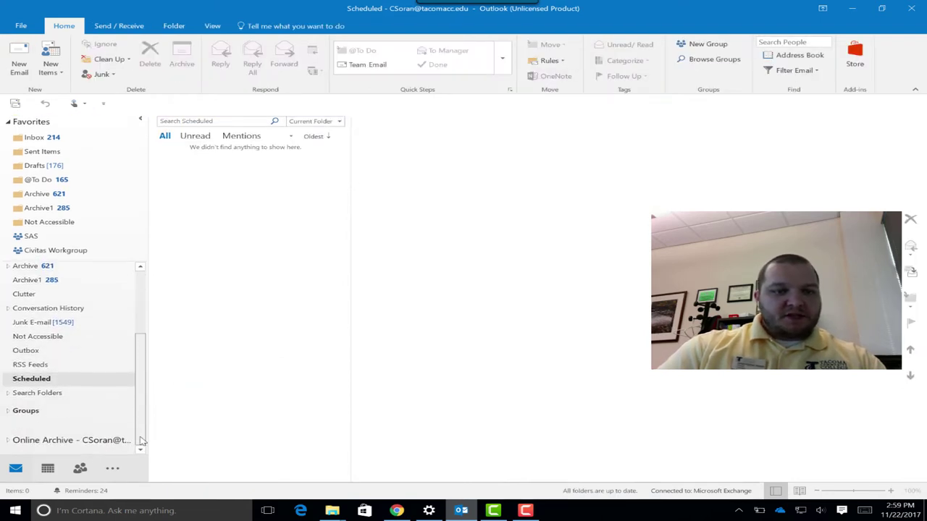
click(7, 412)
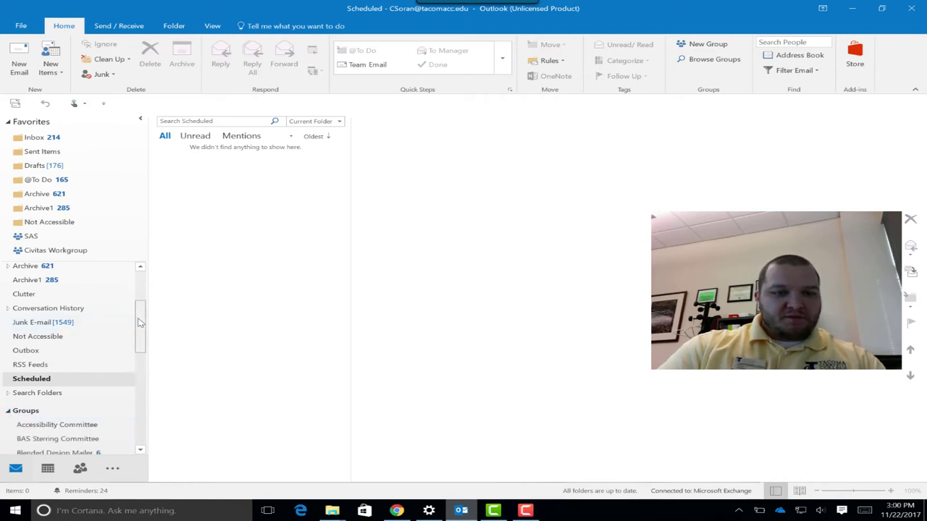
drag(138, 316, 140, 370)
click(66, 355)
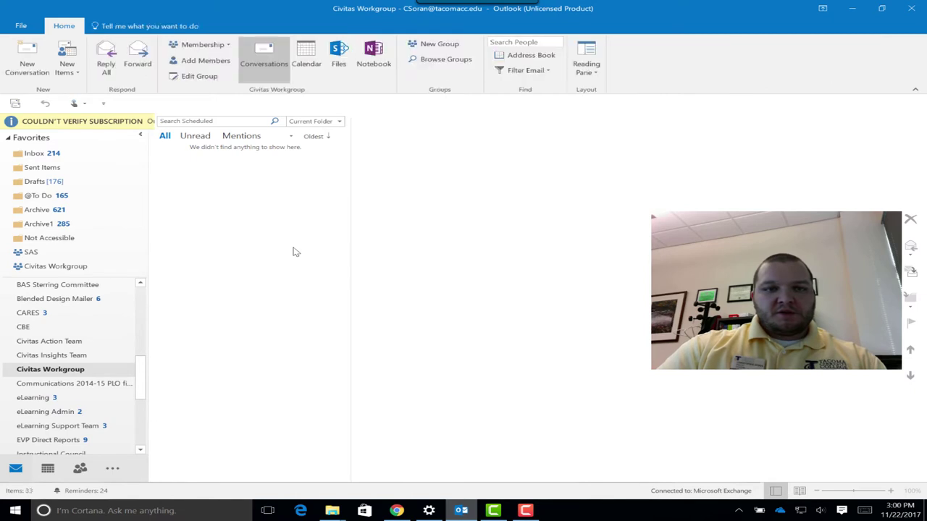
click(549, 123)
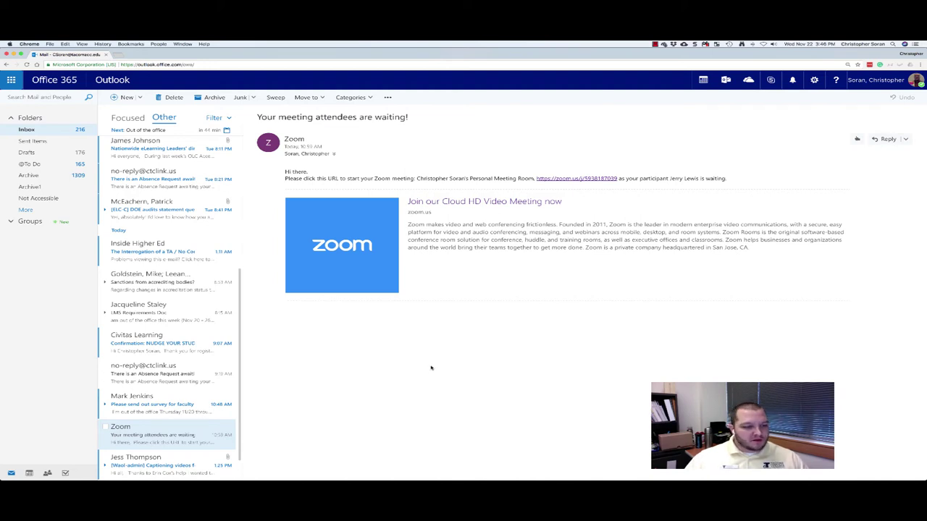
Step: Show Civitas Workgroup's files in Tiles view, then open its full SharePoint document library
click(11, 223)
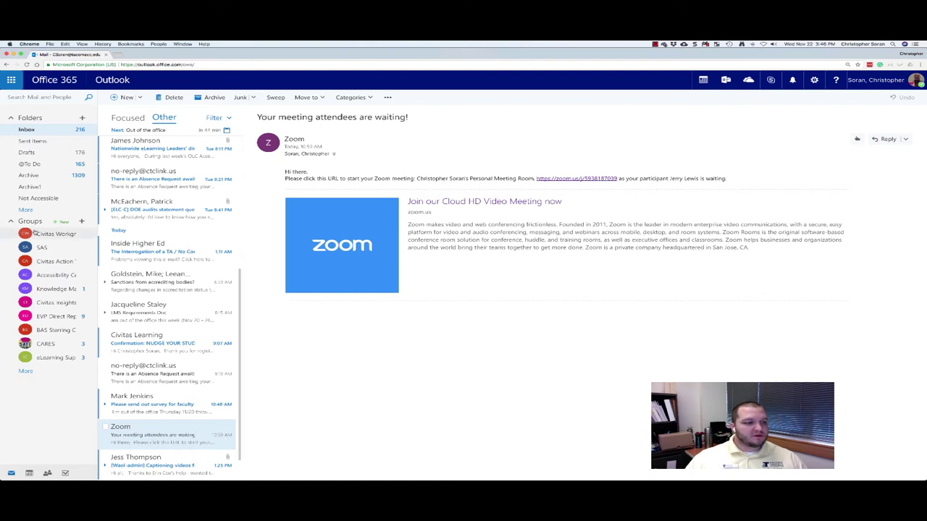
click(34, 236)
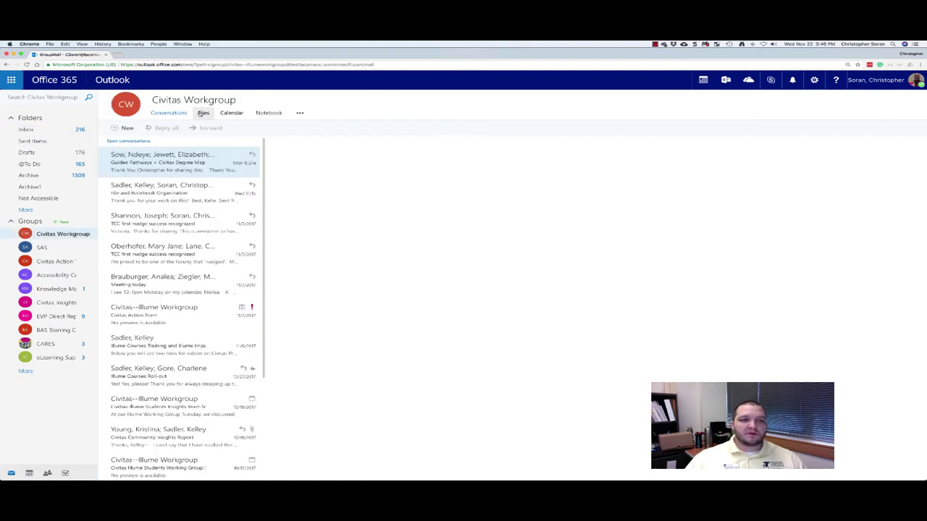
click(202, 113)
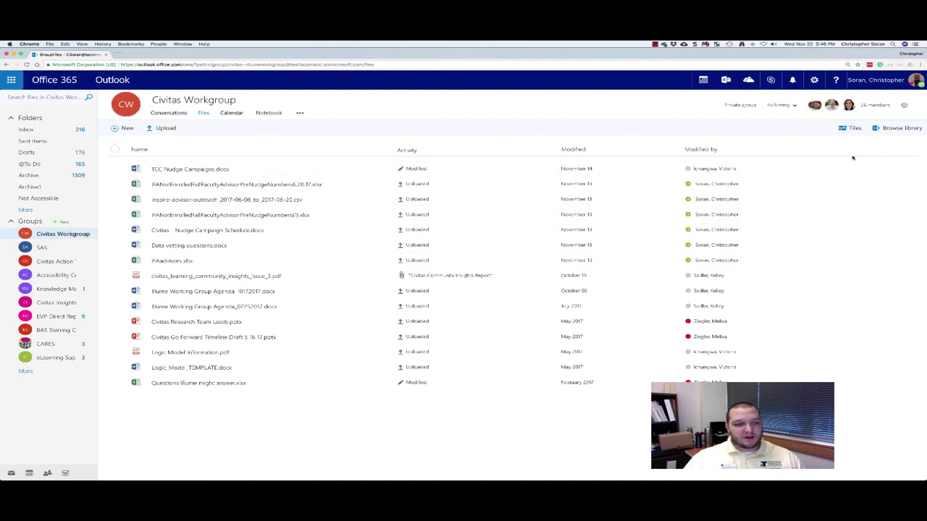
click(853, 127)
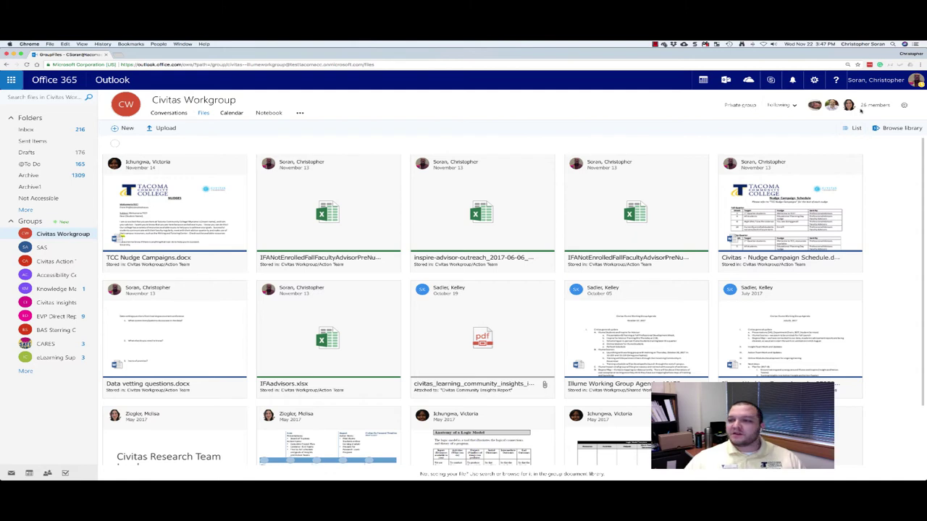
click(898, 127)
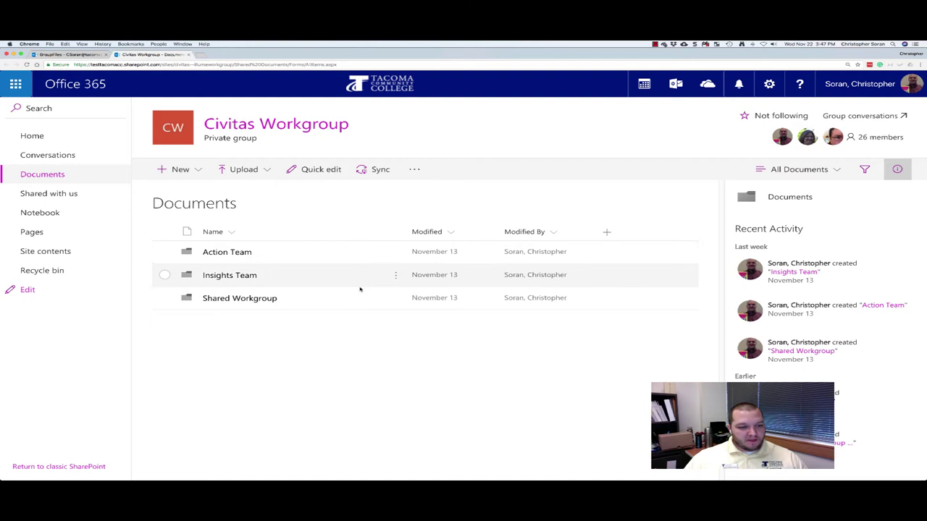
Step: Check the Action Team folder's files, return to Documents, and bring desktop Outlook forward
click(246, 255)
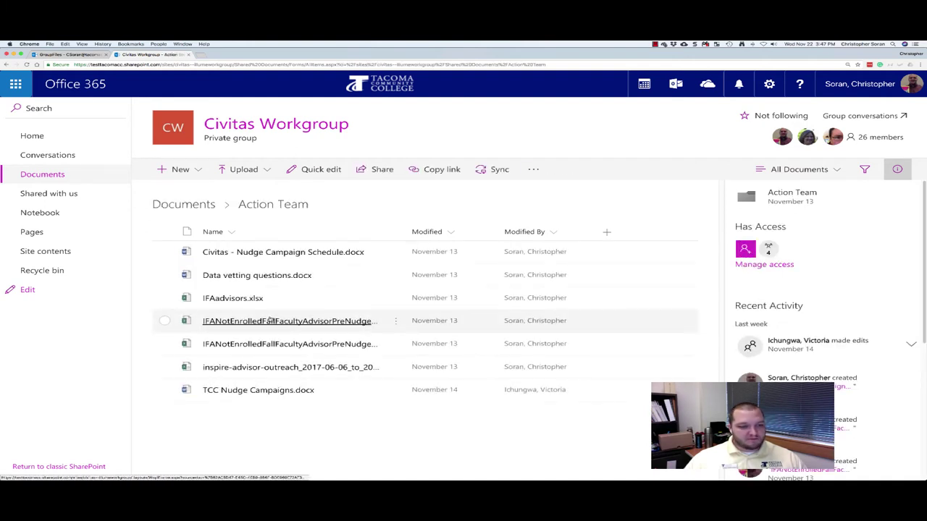
click(185, 204)
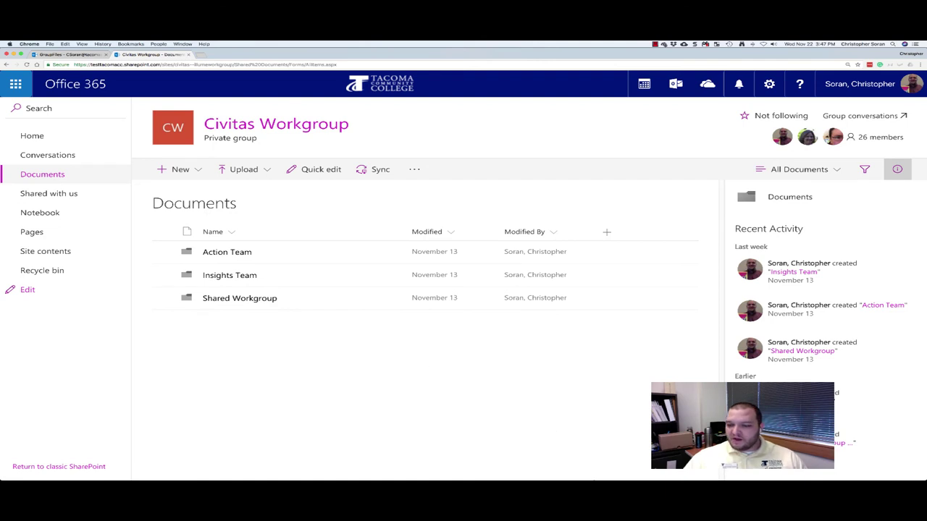
mouse_move(601, 478)
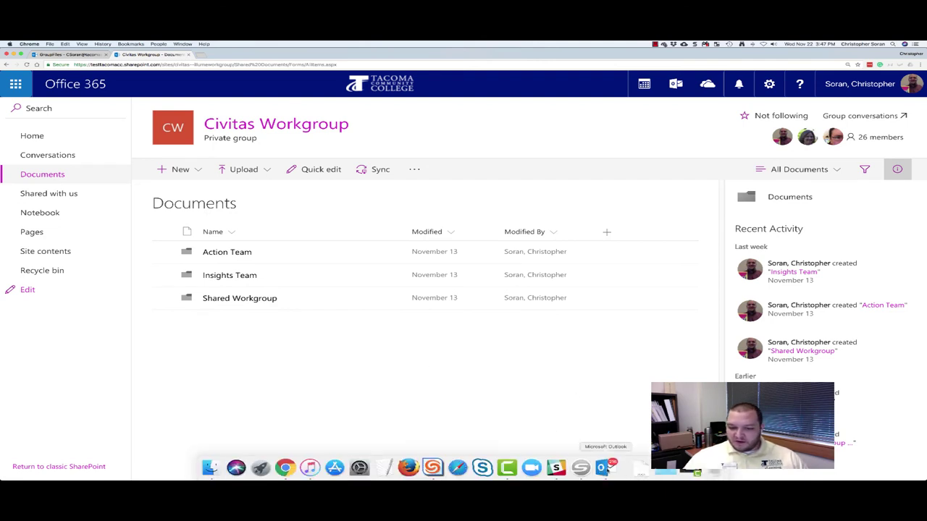
click(604, 469)
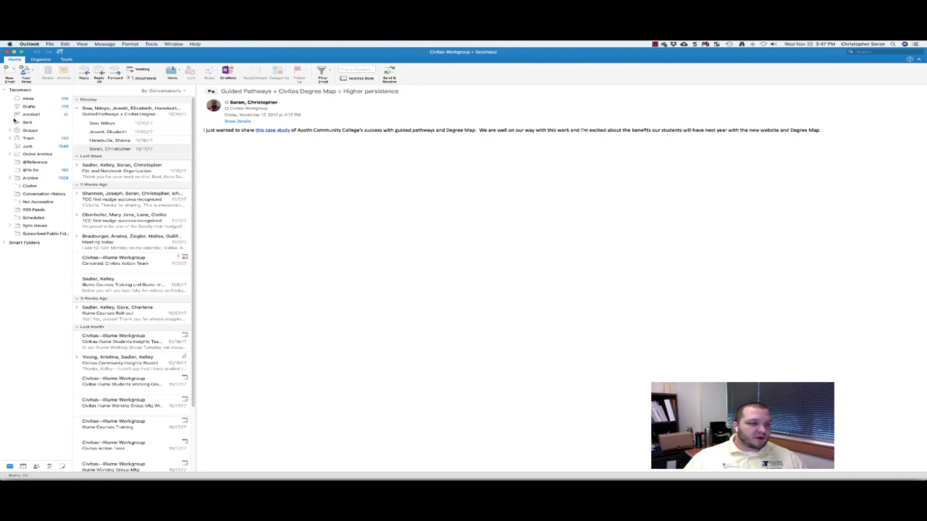
Step: Expand the Groups list in Outlook, then return to the SharePoint library in Chrome
click(10, 130)
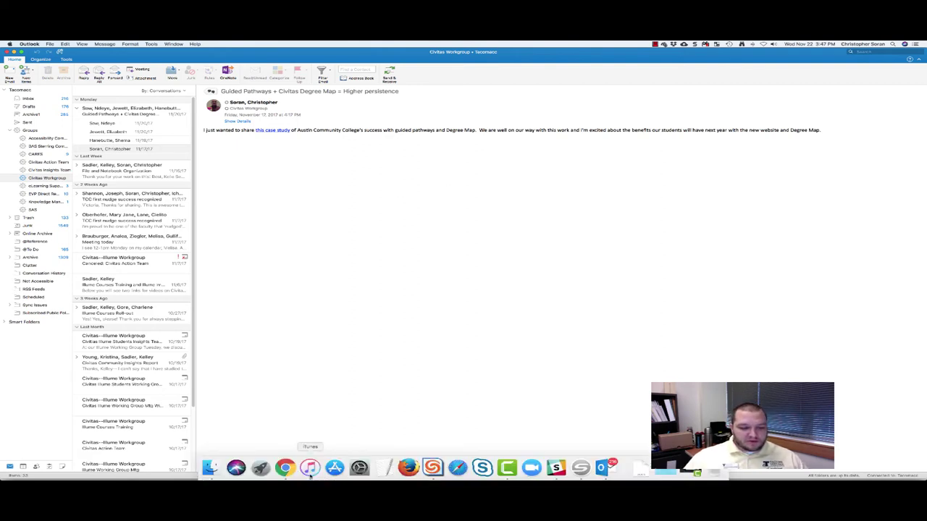
click(286, 467)
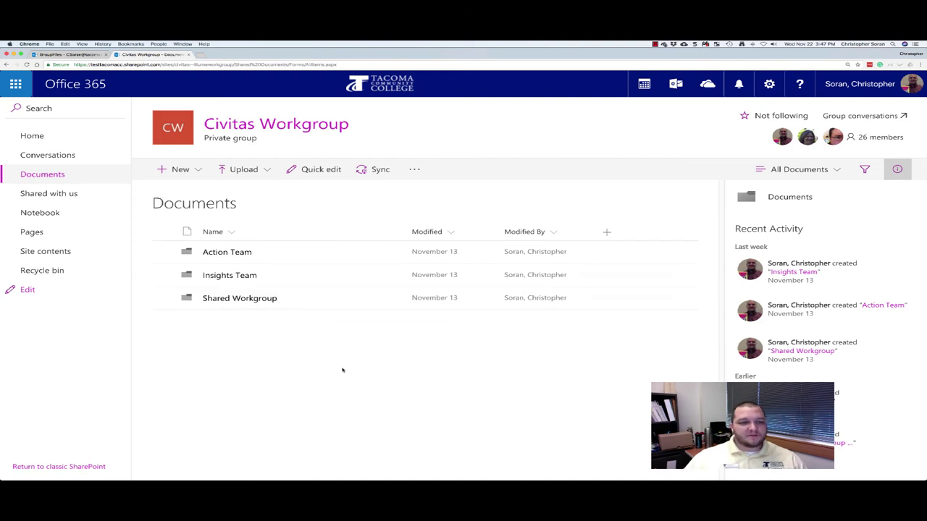
Step: Sync the library to the Mac with OneDrive, confirming the folder location and all three folders
click(371, 171)
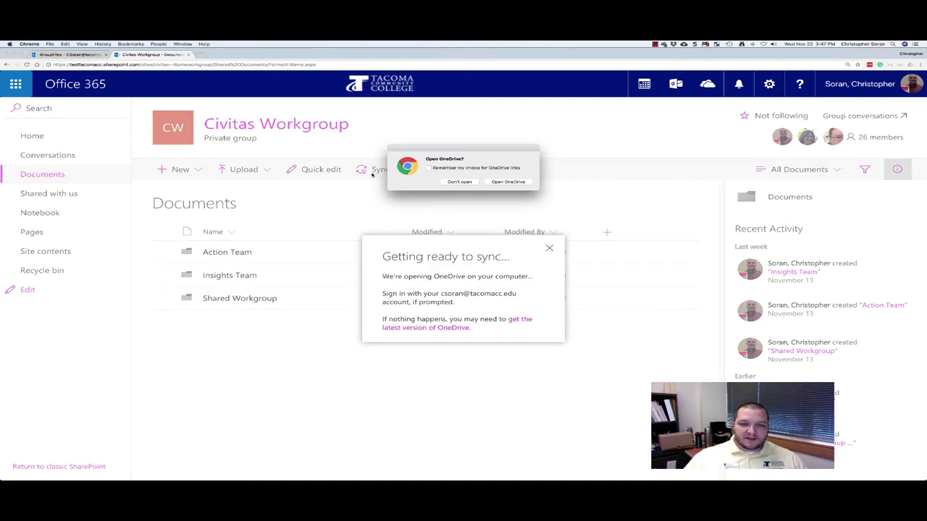
click(516, 183)
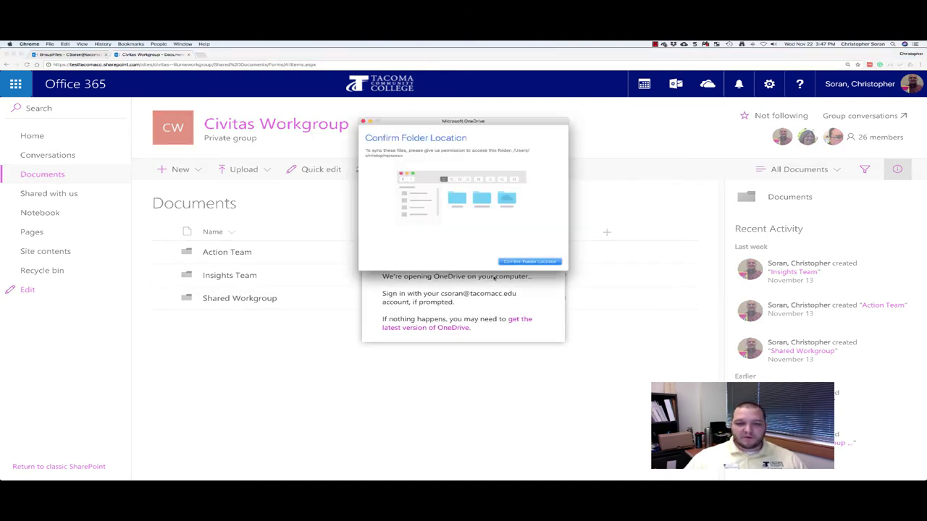
click(506, 263)
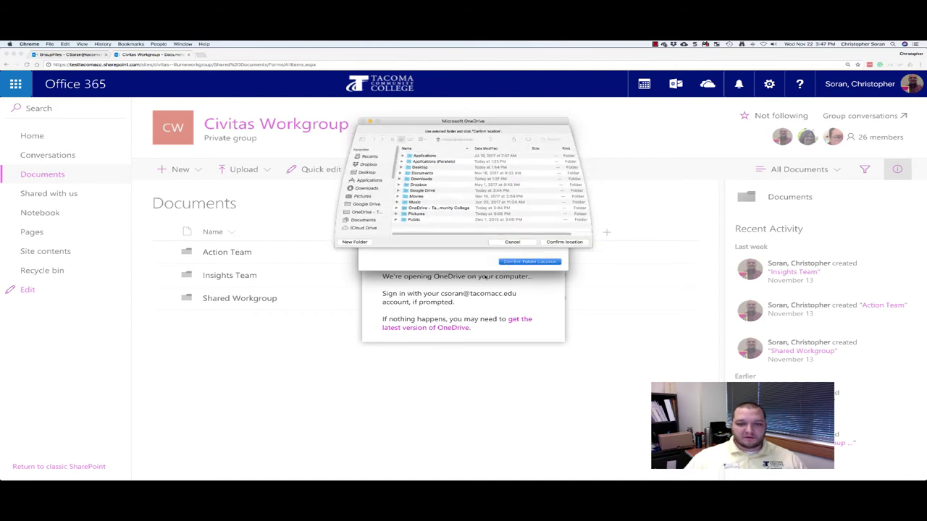
click(558, 239)
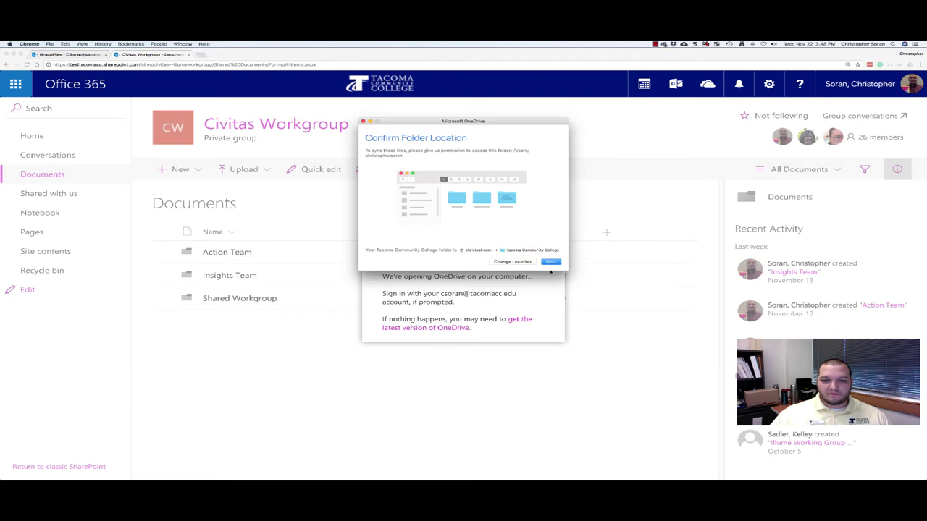
click(551, 262)
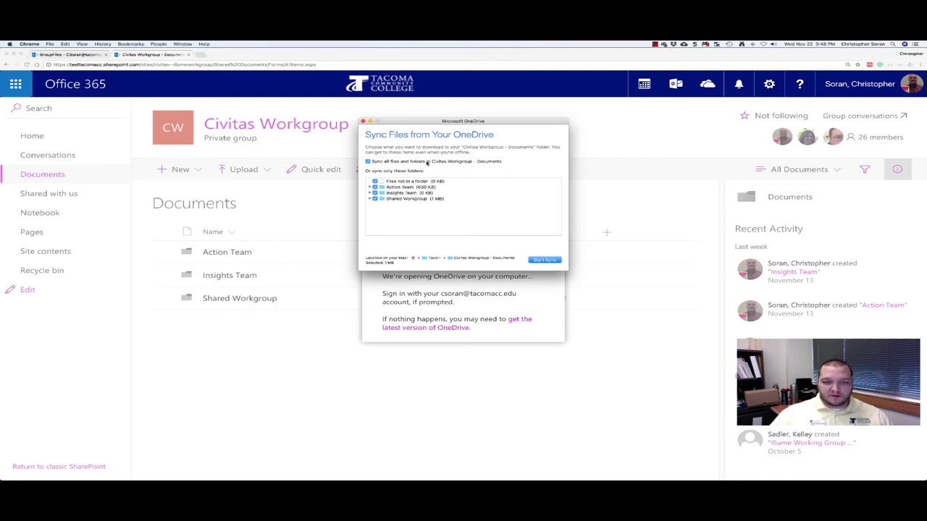
click(550, 262)
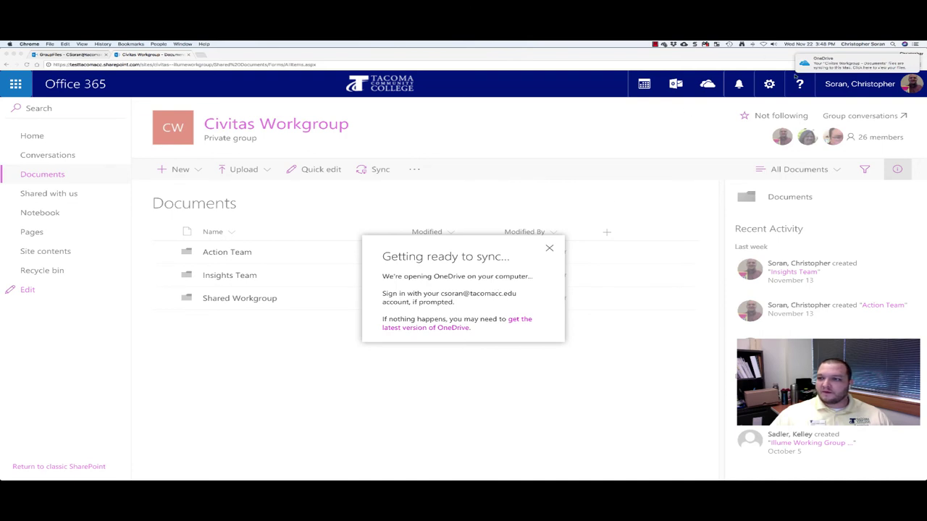
Step: Open the synced folder in Finder, select Action Team, and preview Data vetting questions.docx
click(865, 65)
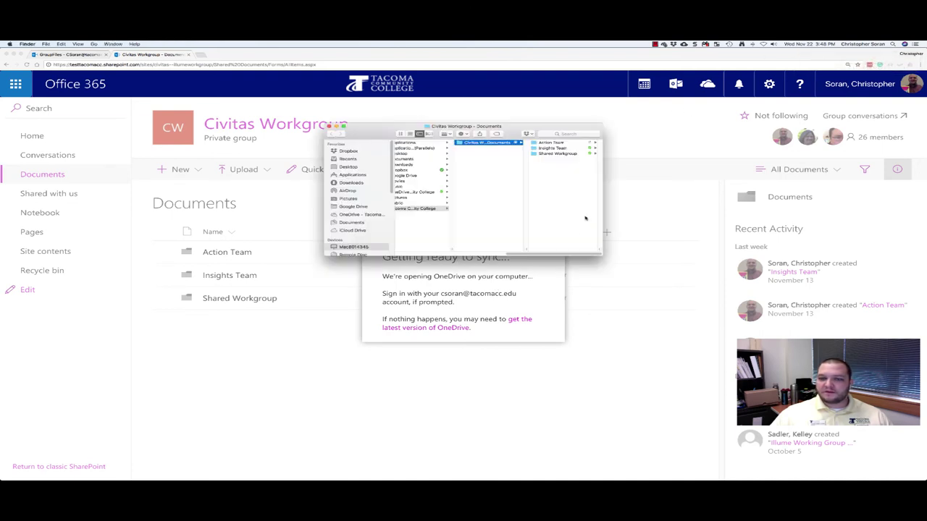
click(561, 143)
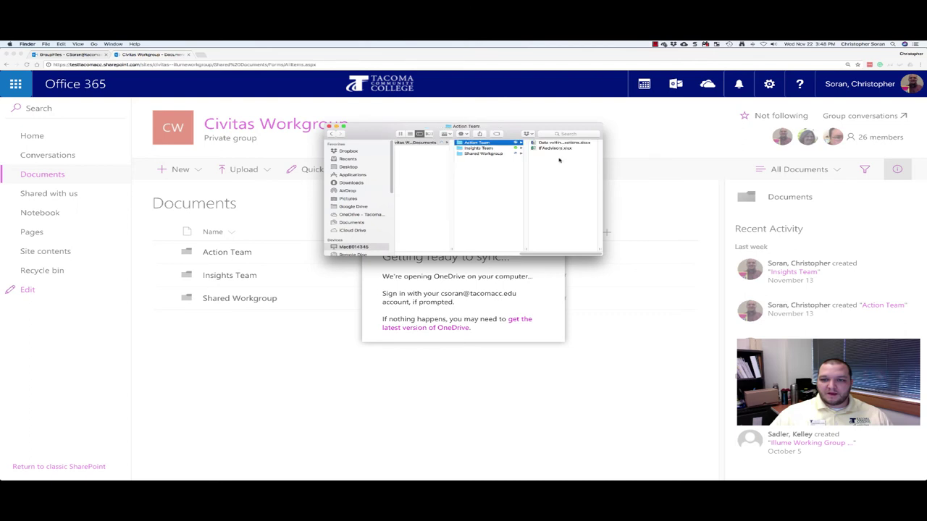
click(564, 143)
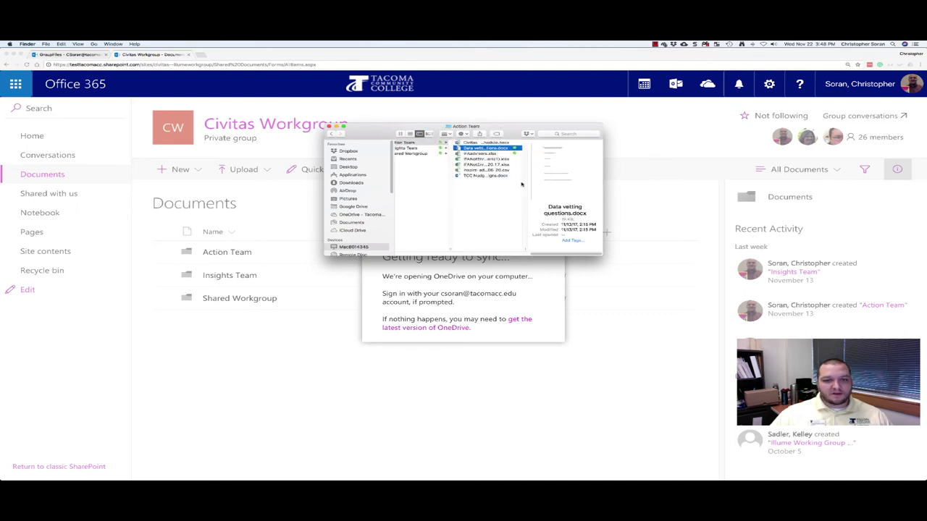